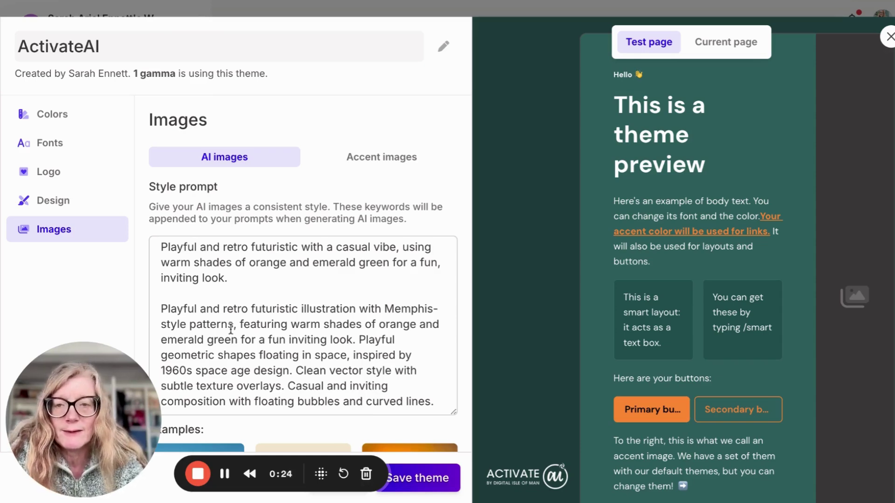
Delete the short first paragraph from the ActivateAI theme's AI image style prompt, keeping the Memphis-style paragraph, and save the theme
scroll(231, 329, "down", 1)
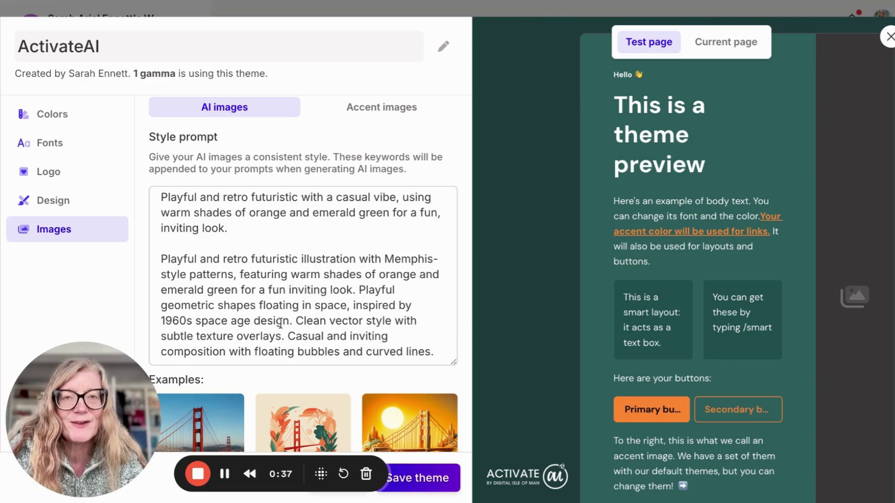
scroll(278, 325, "down", 1)
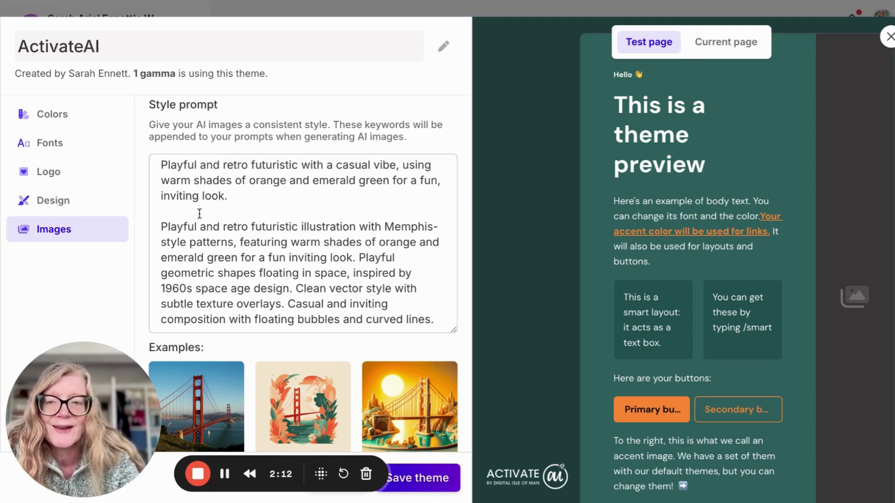
left_click_drag(199, 213, 156, 162)
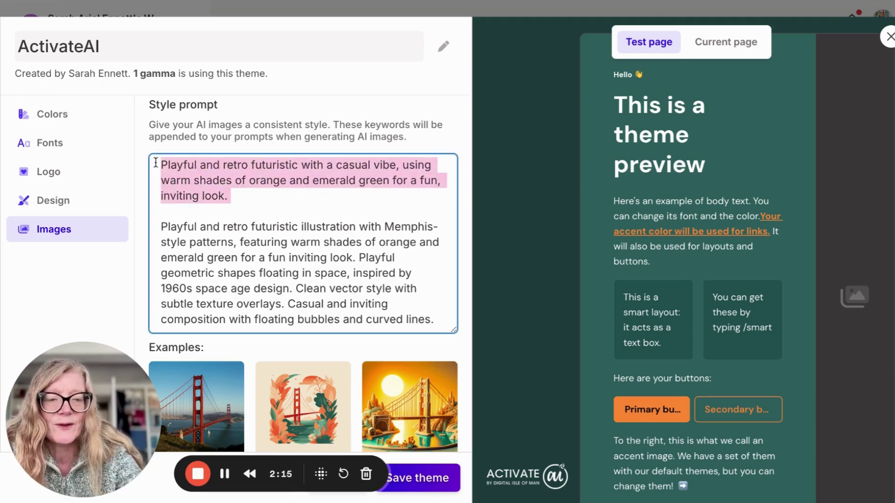
key("BackSpace")
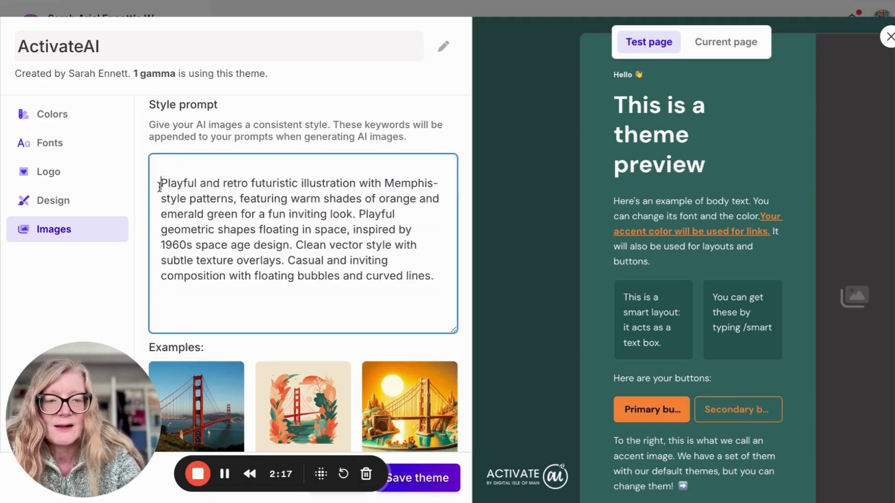
key("Delete")
left_click(438, 488)
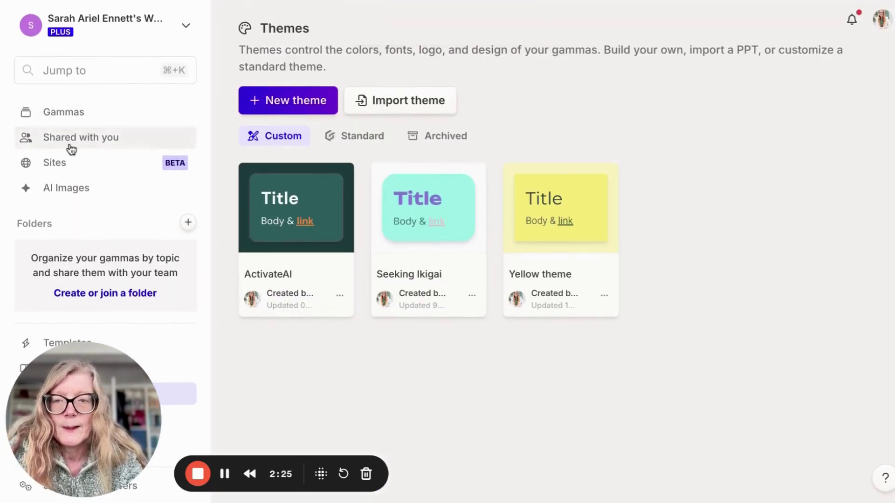
Start a new AI gamma from pasted text and paste in the copied bullet points promoting custom Gamma themes
left_click(71, 120)
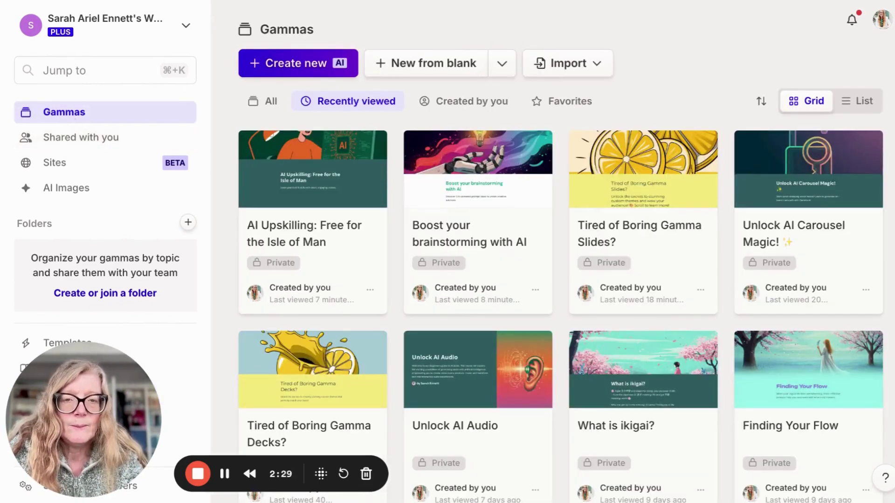
left_click(288, 73)
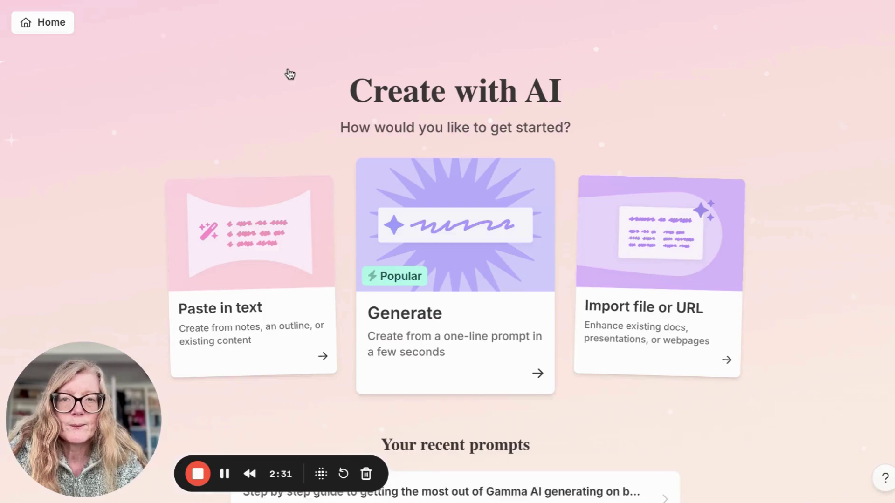
left_click(261, 254)
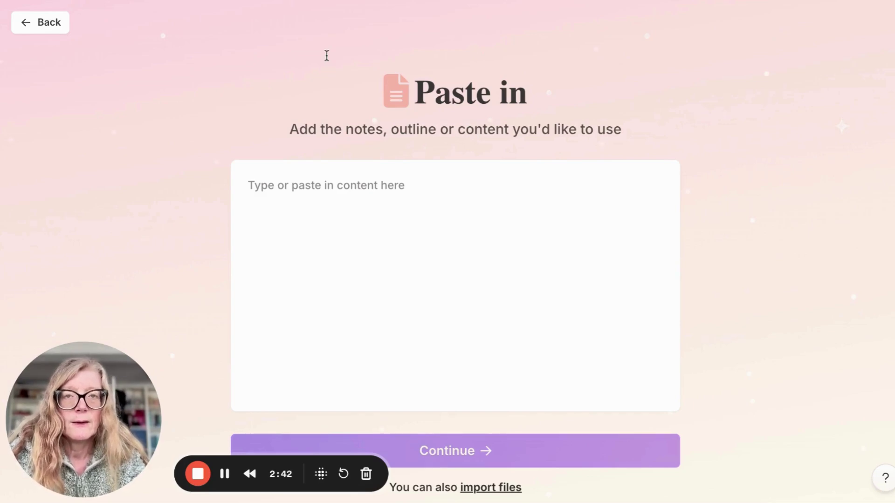
left_click(310, 252)
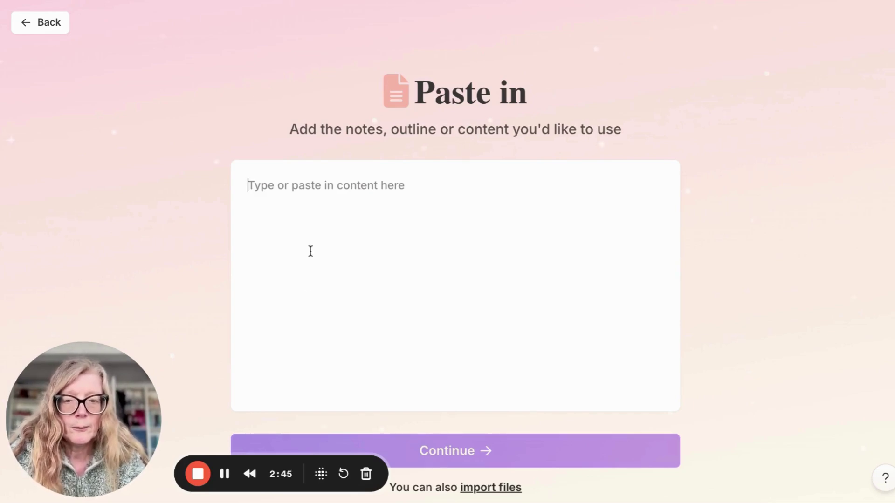
key("ctrl+v")
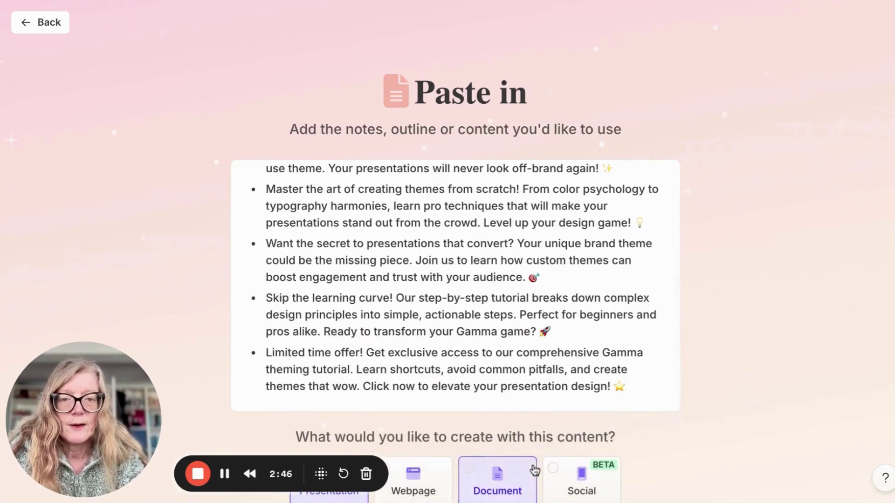
Choose Social as the output for the pasted content and proceed through the prompt editor to theme selection, keeping its settings
left_click(581, 478)
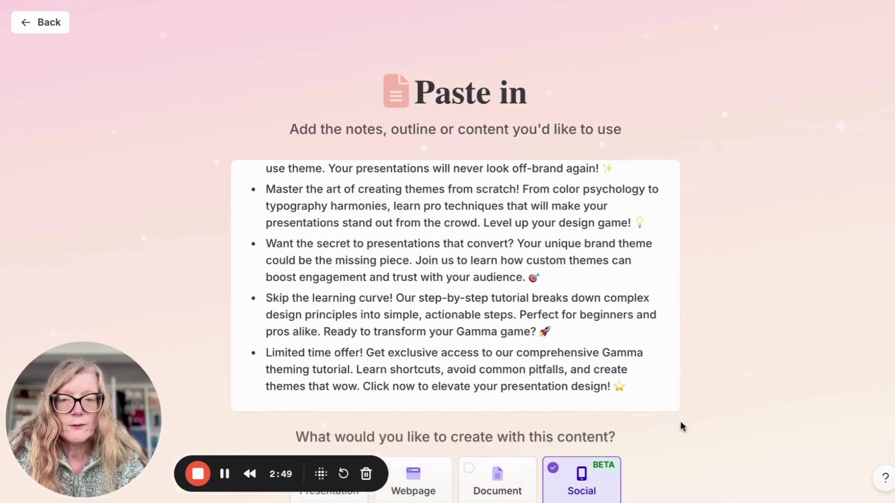
scroll(681, 425, "down", 3)
left_click(559, 451)
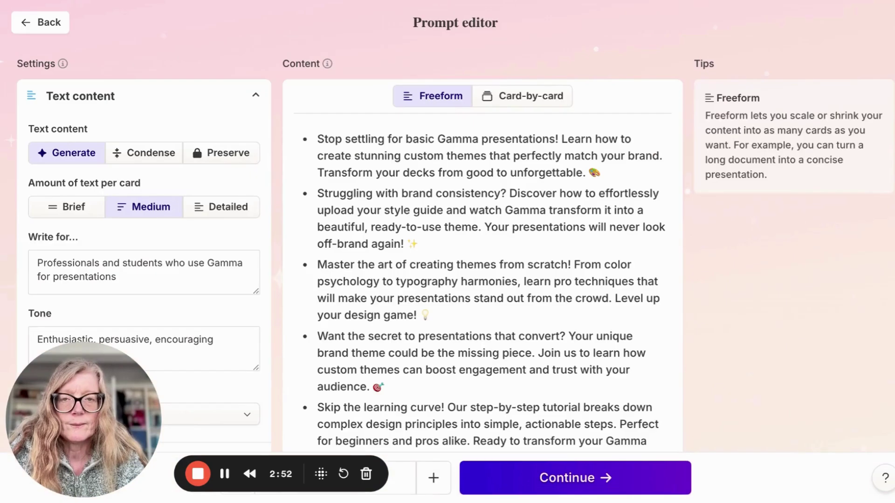
scroll(501, 305, "down", 5)
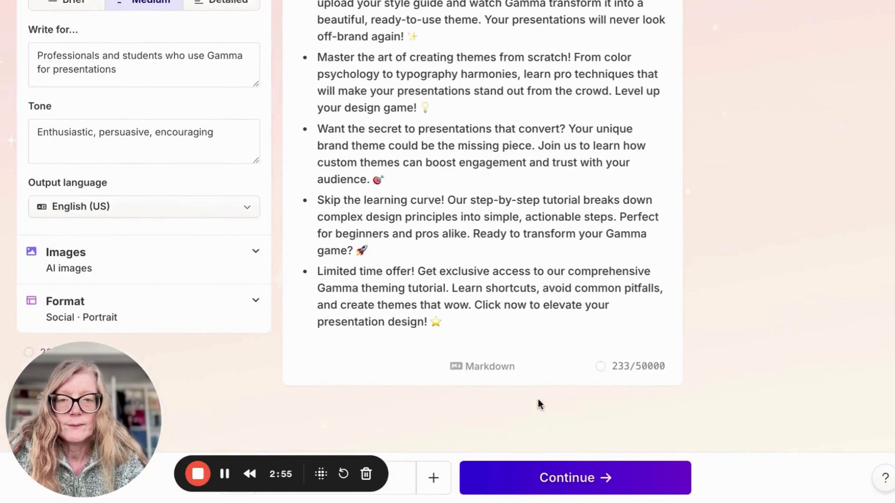
left_click(574, 480)
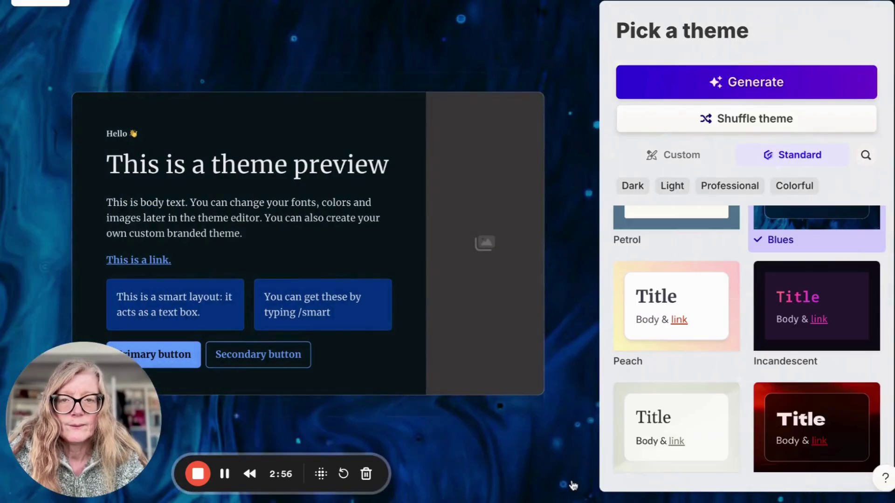
Select the custom ActivateAI theme and generate the gamma
left_click(694, 156)
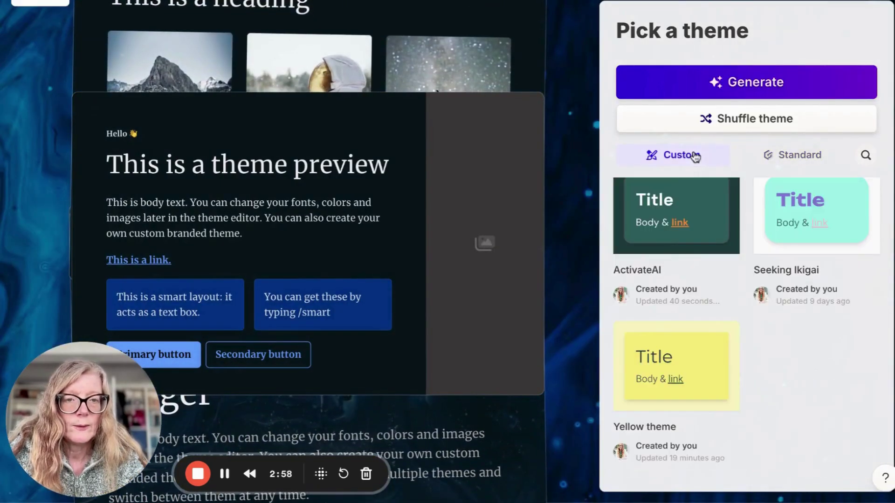
left_click(671, 219)
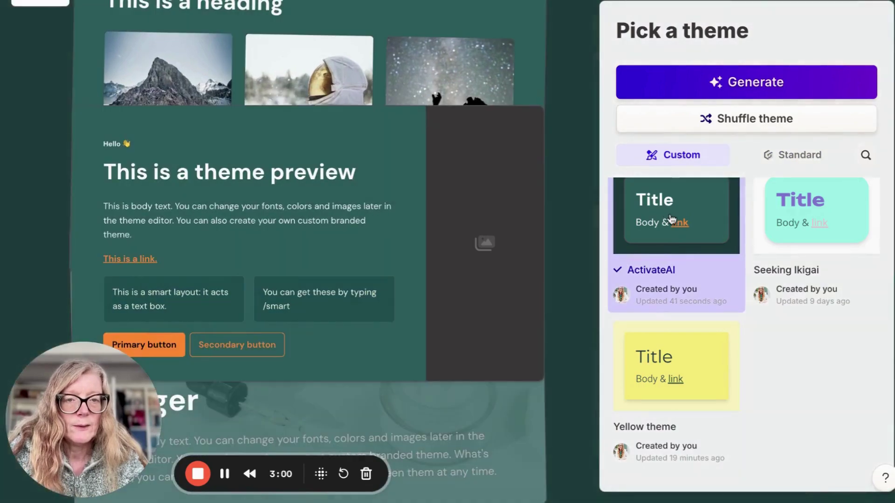
left_click(744, 87)
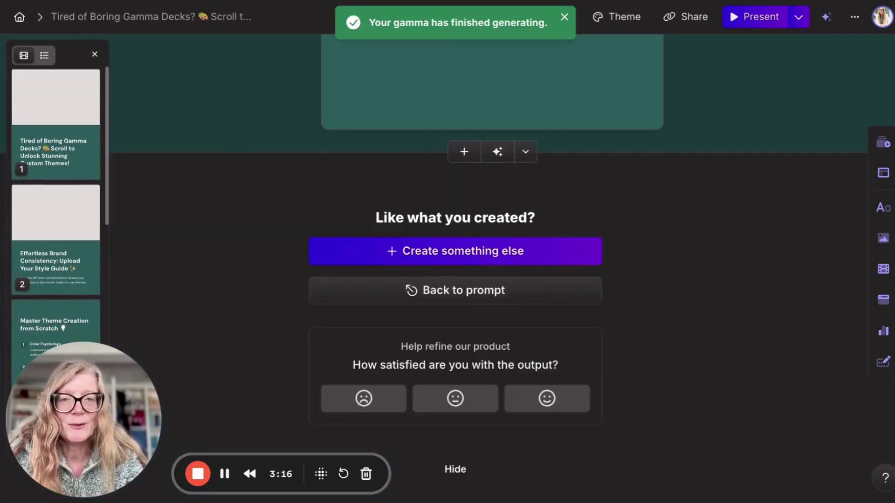
Review all the generated carousel cards from first to last, examining the style of their AI images, layouts and text
scroll(720, 117, "up", 15)
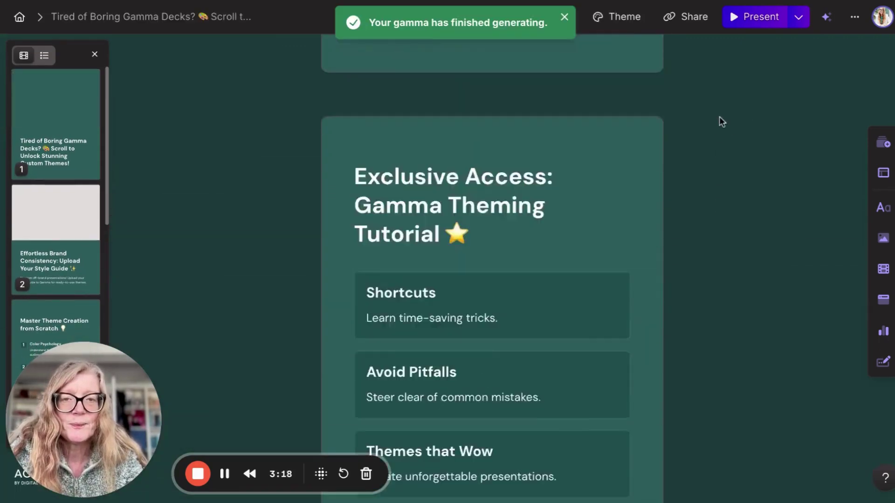
scroll(720, 117, "up", 8)
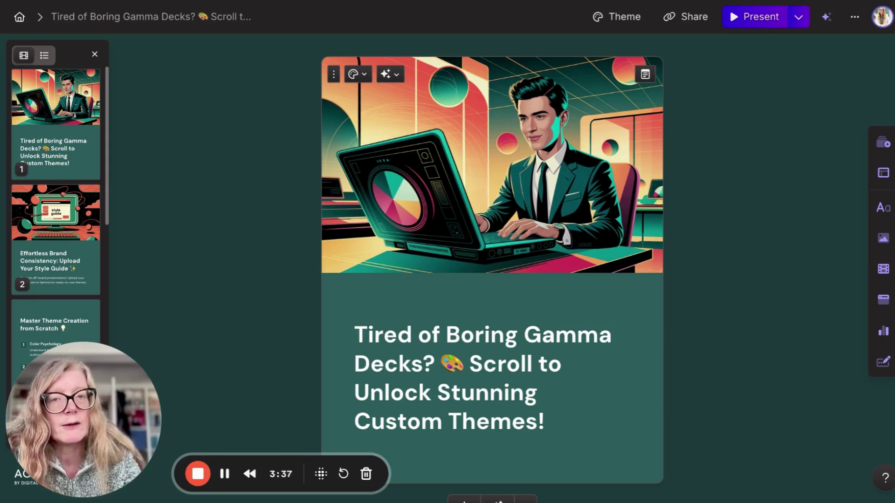
scroll(493, 269, "down", 8)
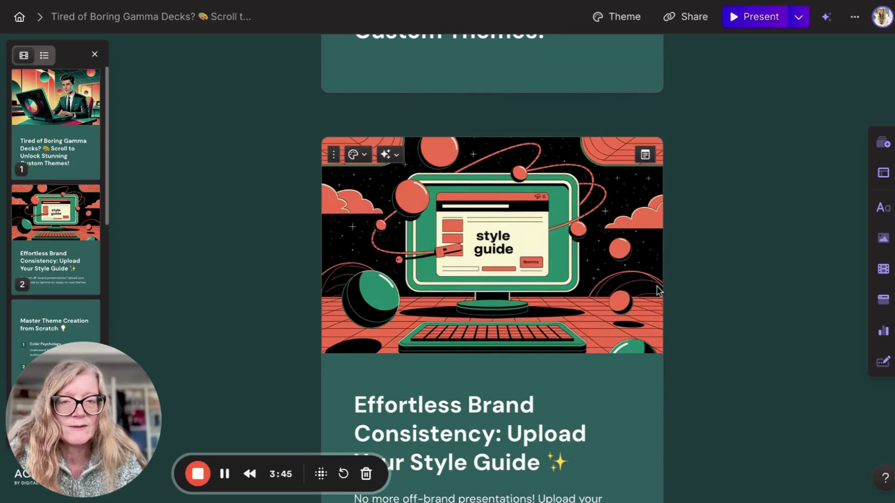
scroll(721, 294, "down", 7)
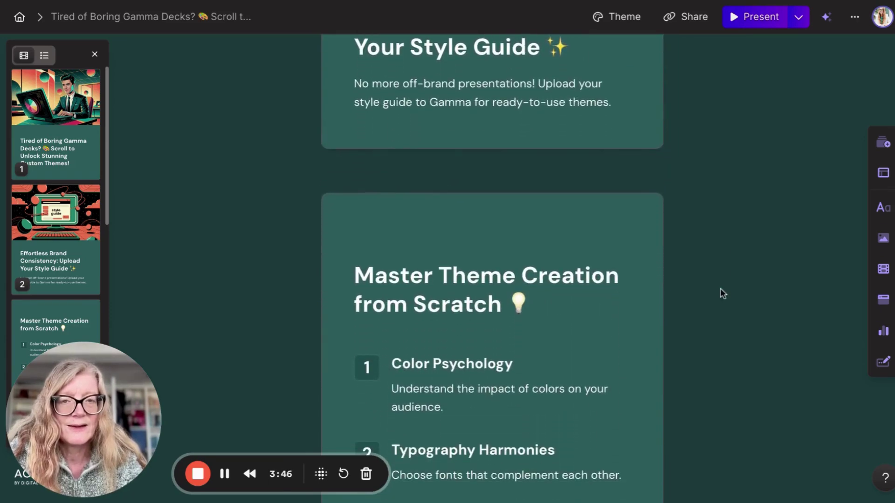
scroll(721, 293, "down", 7)
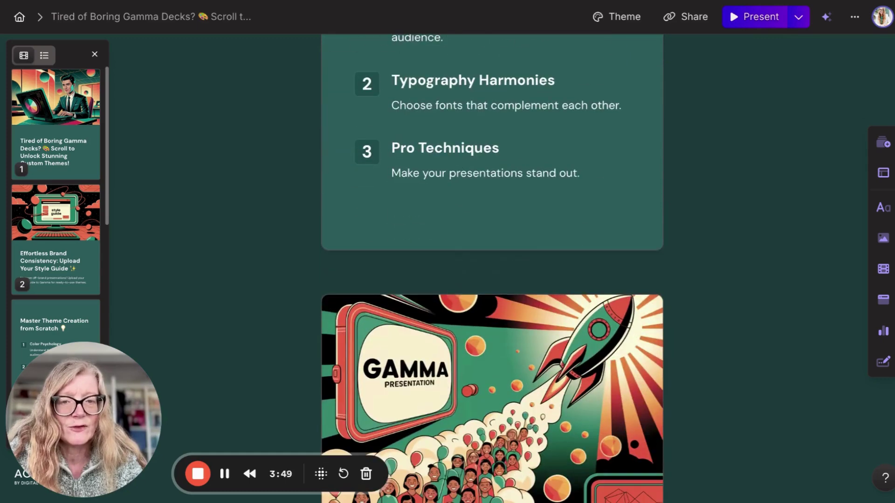
scroll(493, 269, "down", 5)
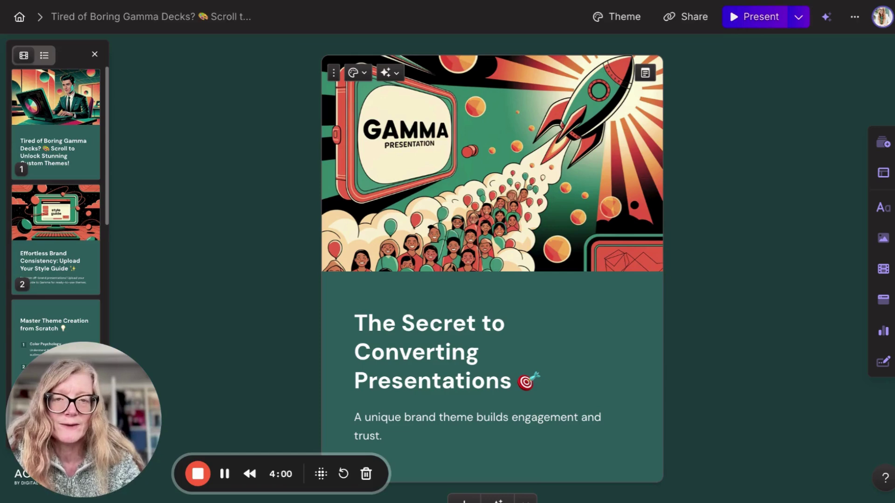
scroll(492, 269, "down", 15)
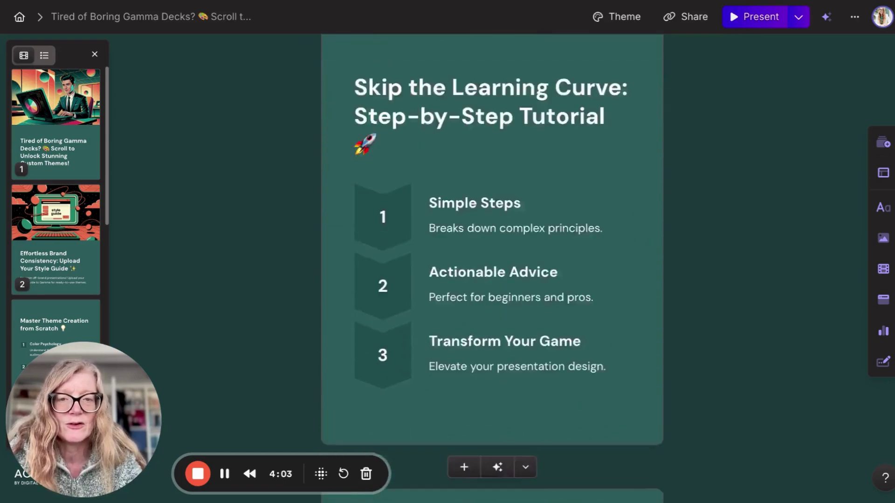
scroll(492, 268, "down", 15)
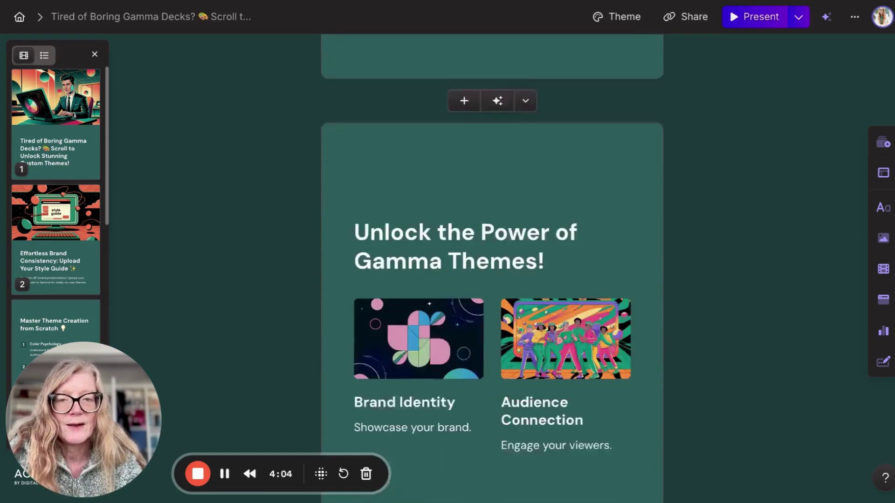
scroll(492, 268, "down", 1)
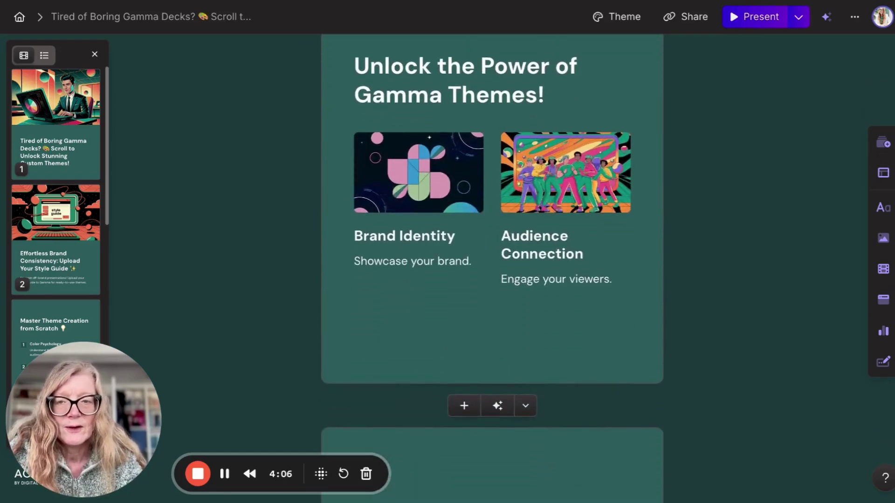
scroll(492, 268, "down", 14)
scroll(493, 268, "up", 8)
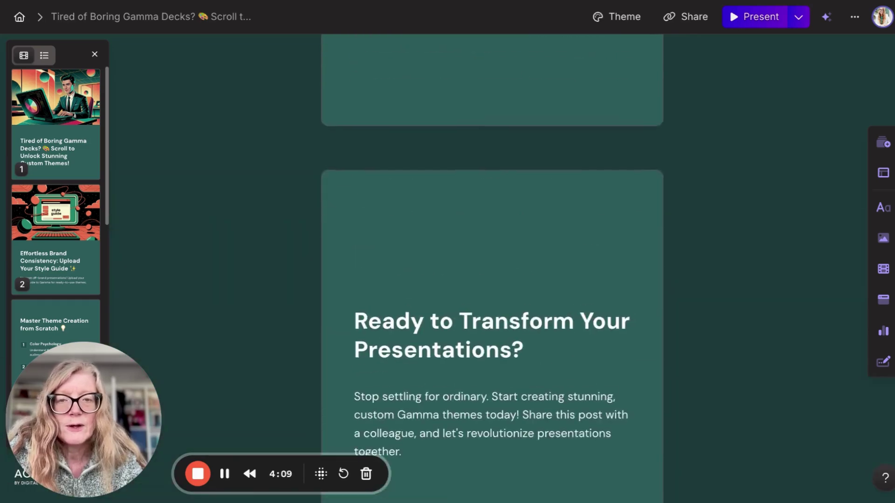
Change the "Ready to Transform Your Presentations?" card to the layout with an accent image above the text
left_click(503, 238)
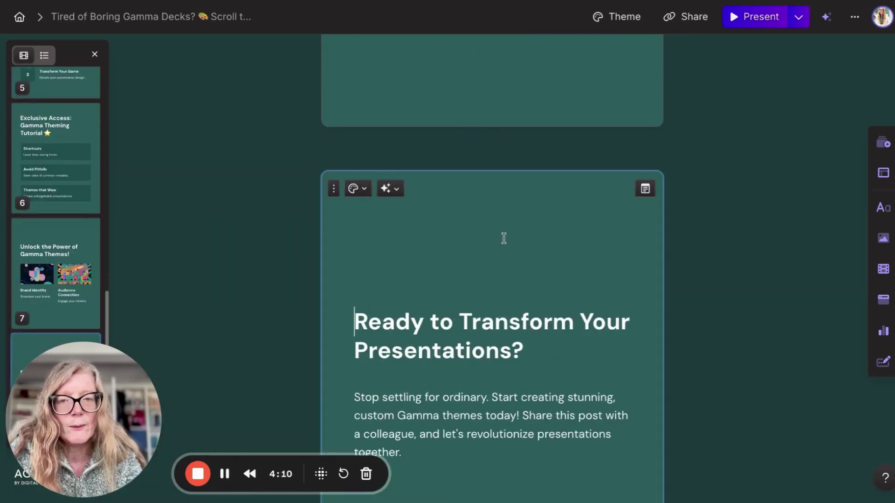
scroll(493, 269, "down", 4)
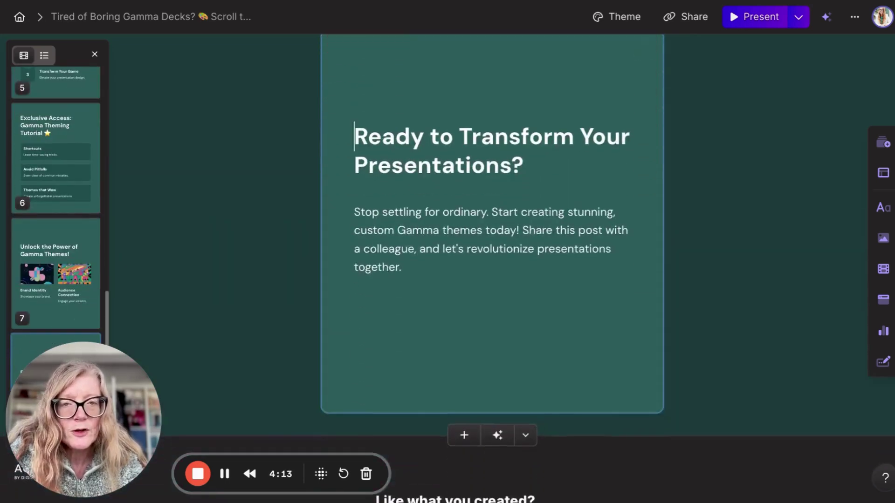
scroll(493, 268, "up", 3)
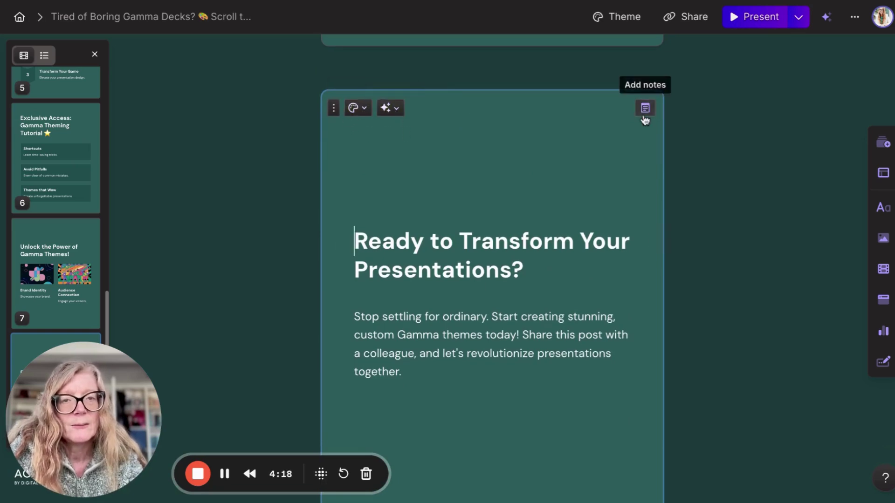
left_click(359, 111)
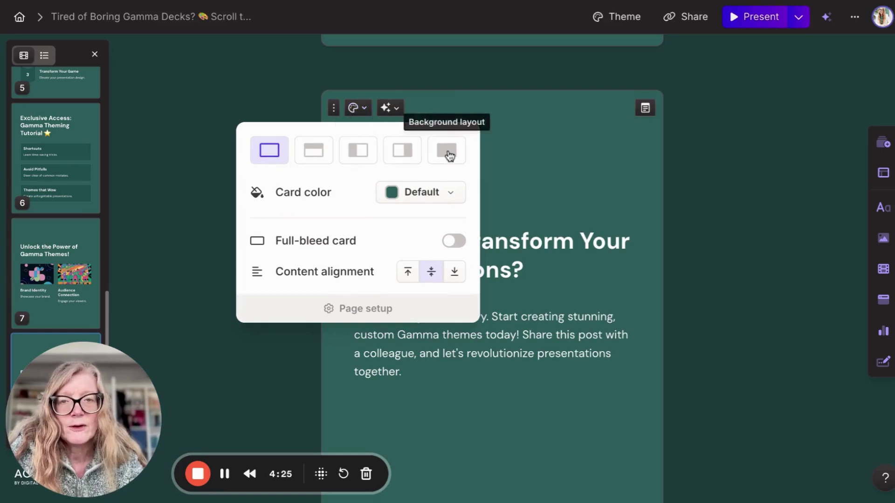
left_click(314, 157)
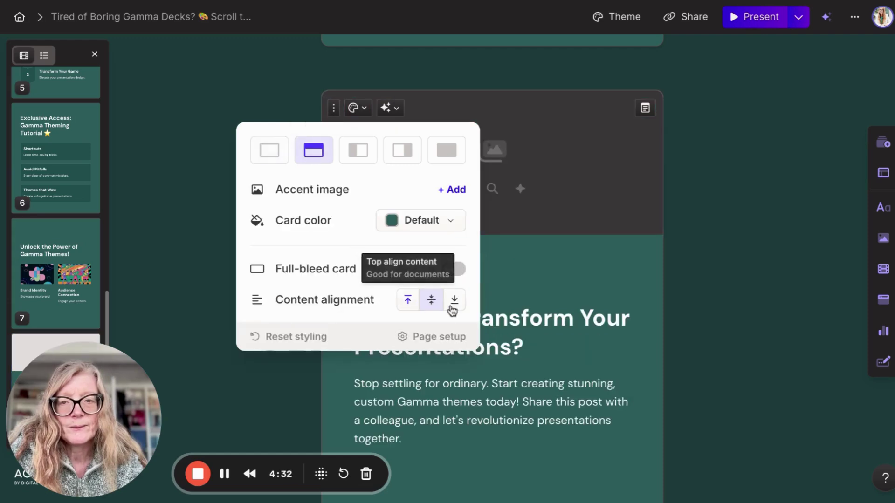
left_click(568, 286)
Generate an AI image for that card's empty accent placeholder, using the suggested prompt and the ActivateAI theme style
left_click(495, 151)
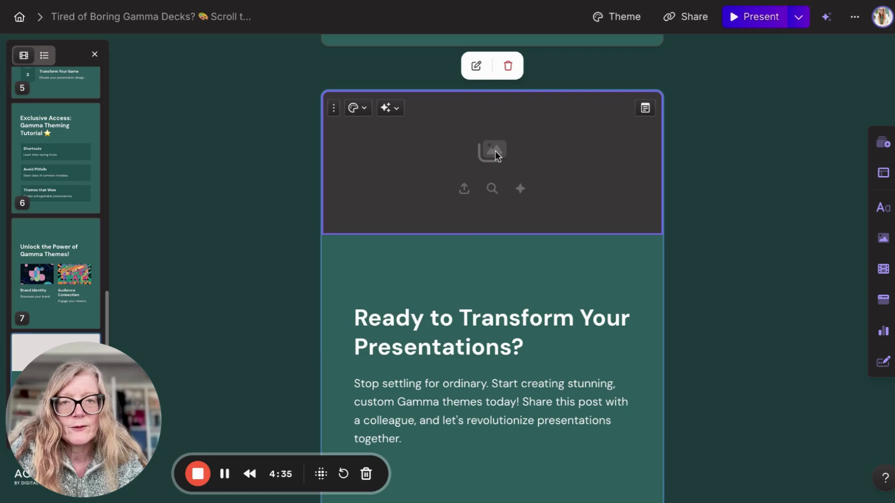
left_click(495, 151)
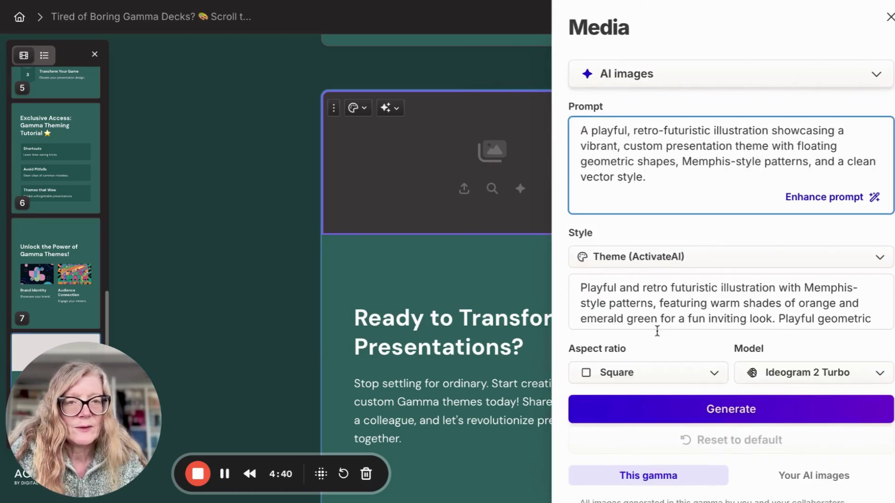
left_click(728, 416)
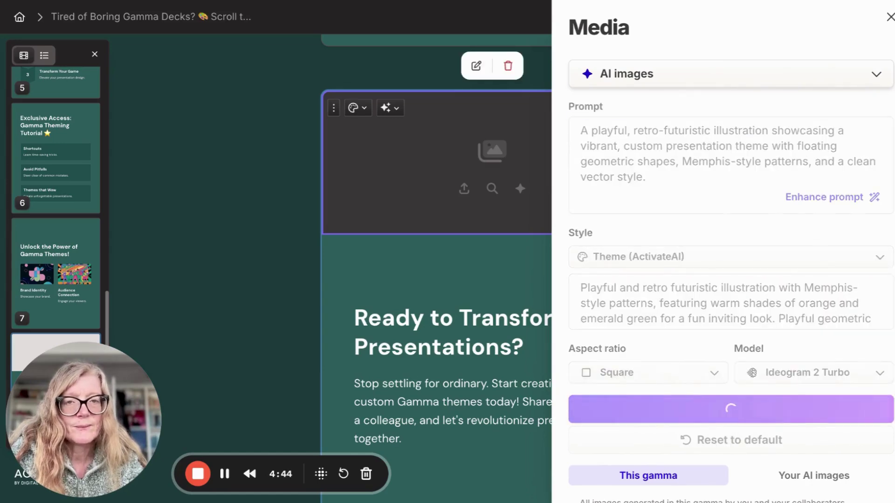
Close the image generation settings and deselect the new accent image on the "Ready to Transform Your Presentations?" card
left_click(487, 396)
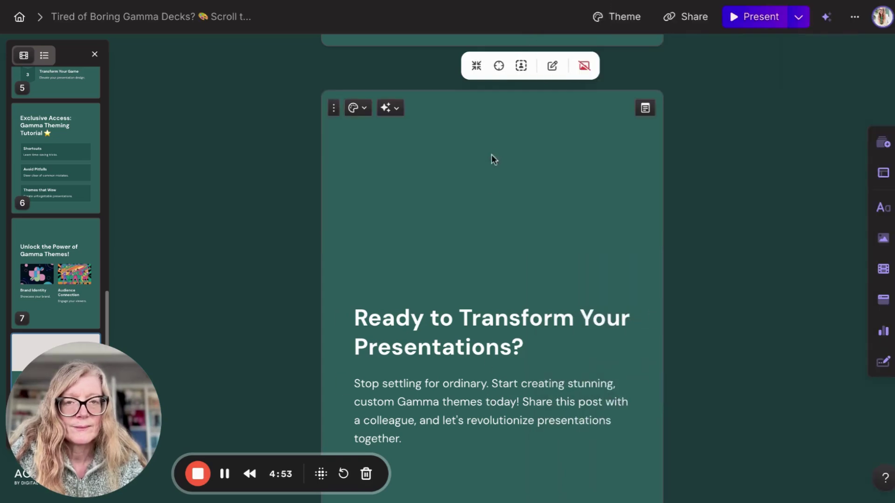
left_click(492, 188)
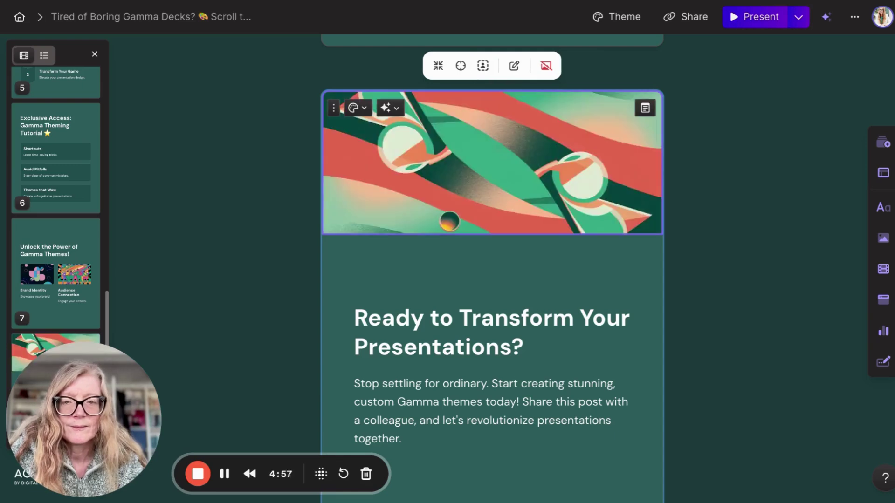
left_click(591, 281)
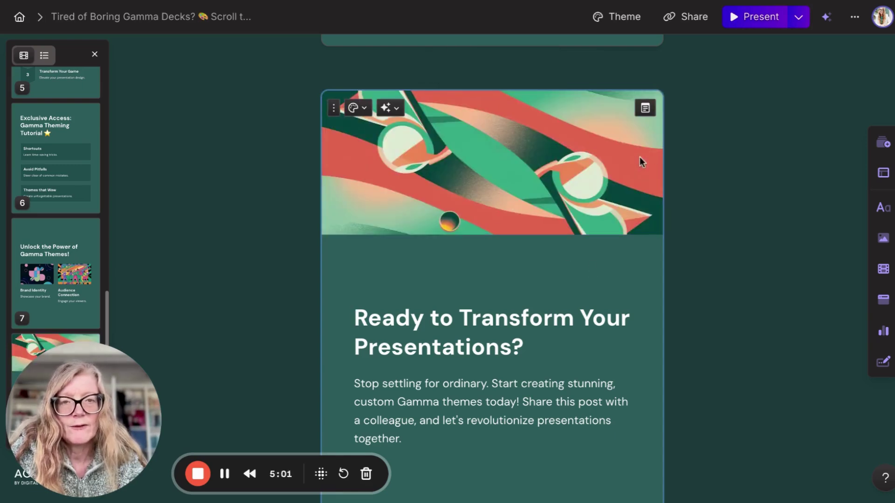
Review the finished carousel from its last card back to the first, checking the AI images for a consistent style
scroll(572, 347, "up", 1)
scroll(572, 347, "up", 3)
scroll(572, 347, "down", 10)
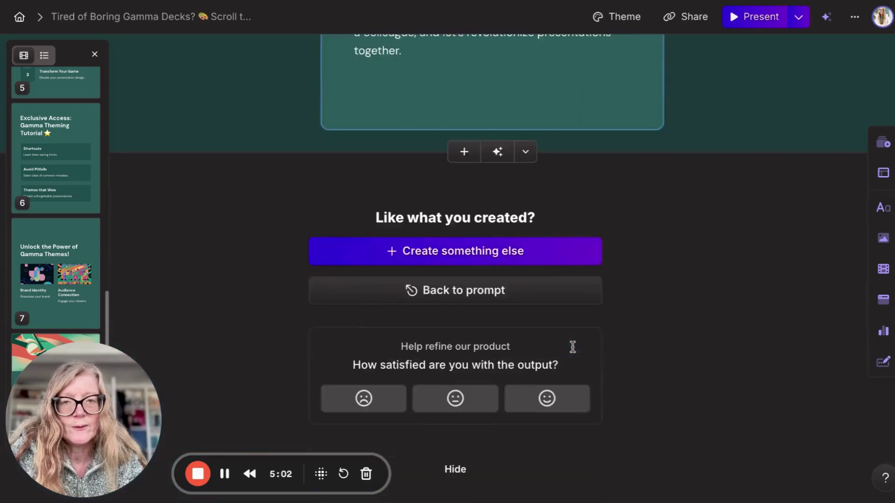
scroll(573, 347, "up", 12)
scroll(493, 268, "up", 15)
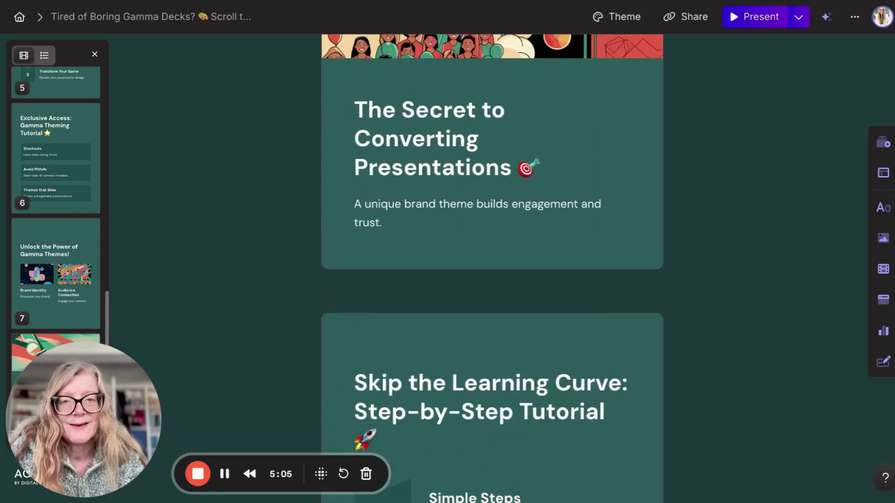
scroll(492, 268, "up", 10)
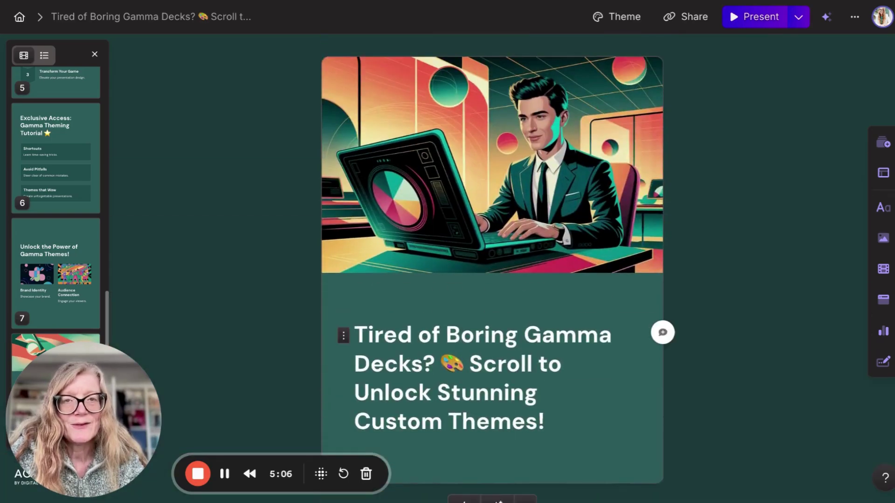